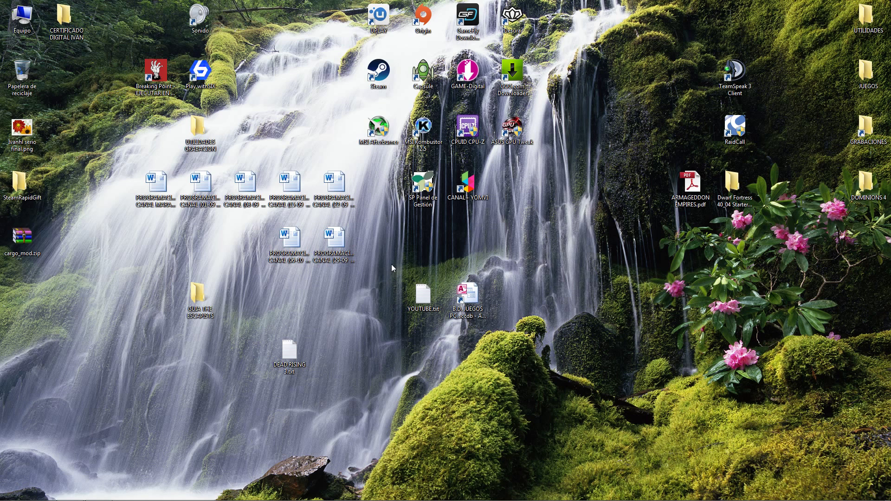
- Create a new text document on the desktop
drag(392, 263, 393, 285)
drag(389, 206, 436, 218)
right_click(372, 345)
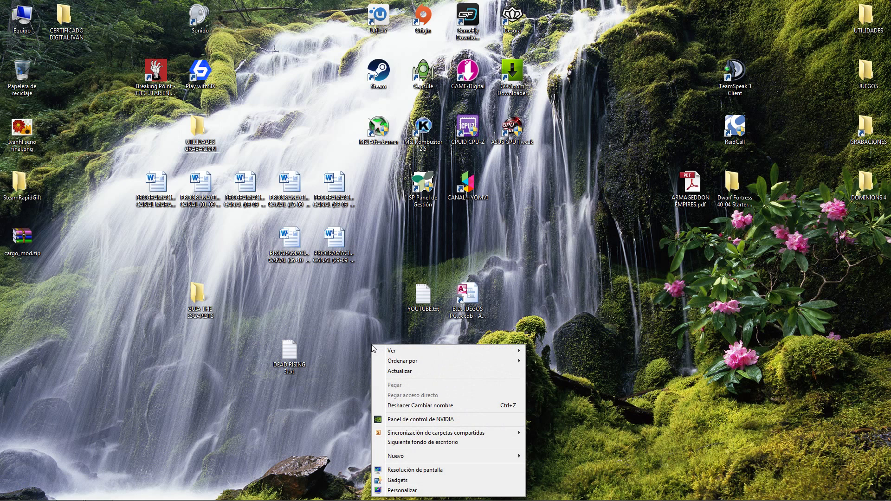
mouse_move(426, 459)
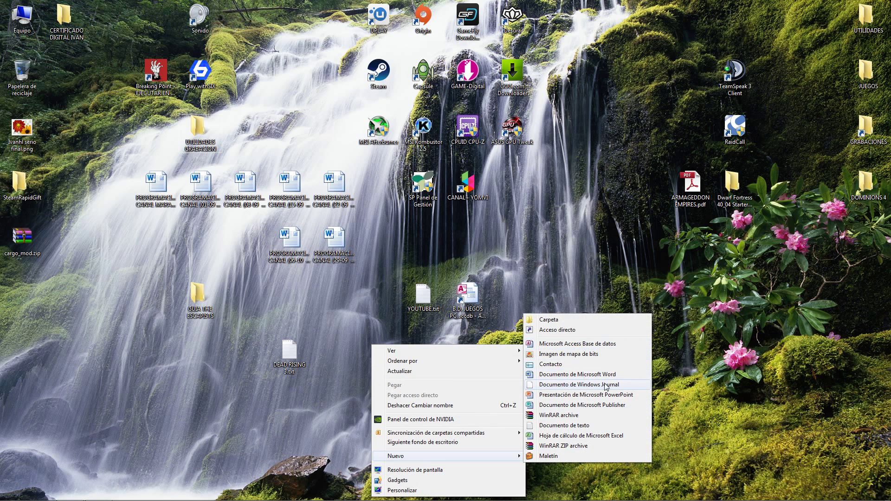
click(594, 426)
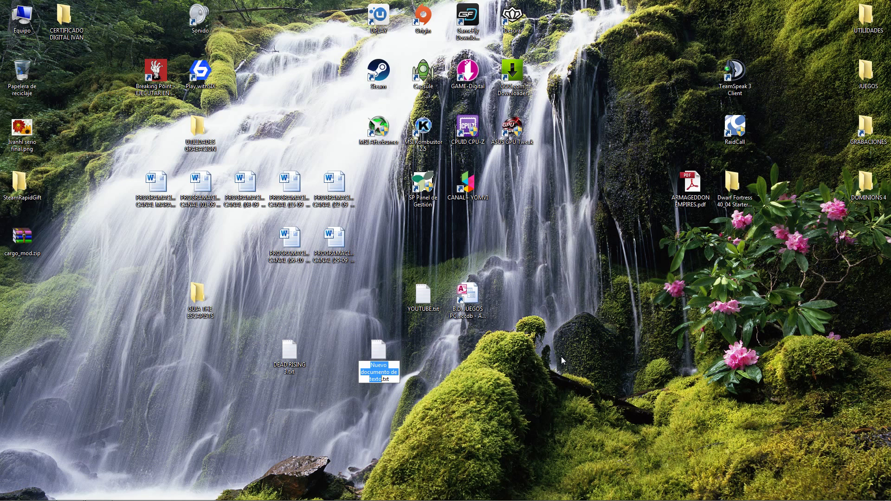
- Try to name the new text document user.ini, replacing its txt extension
text(user.i)
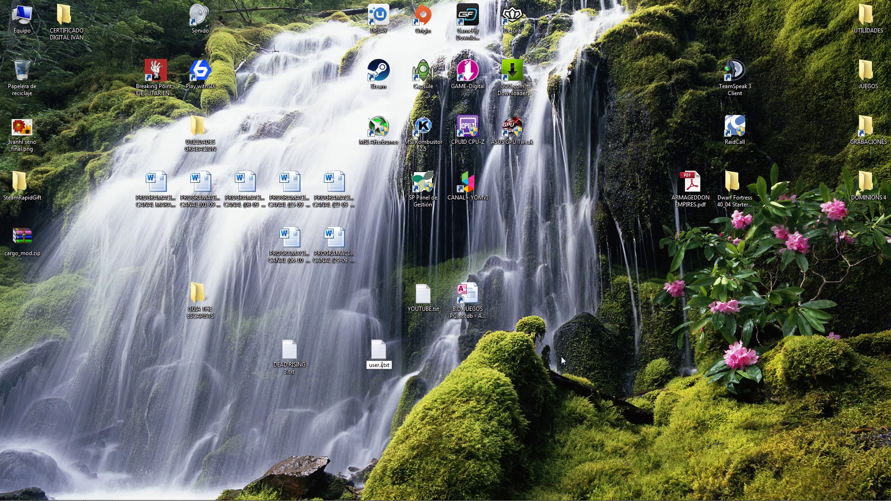
key(Delete)
key(Delete)
key(Delete)
key(Delete)
text(ni)
key(Return)
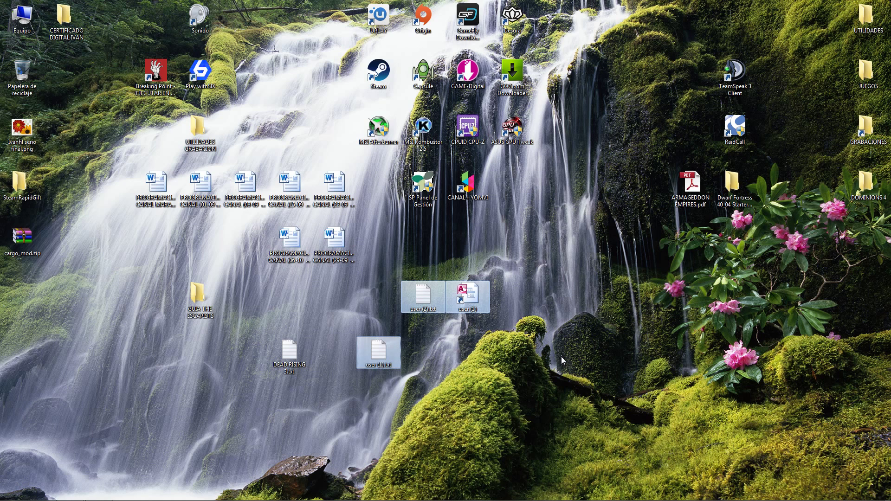
- Check the contents of user (2).txt, close it and rename the file YOUTUBE, keeping its txt extension
mouse_move(425, 307)
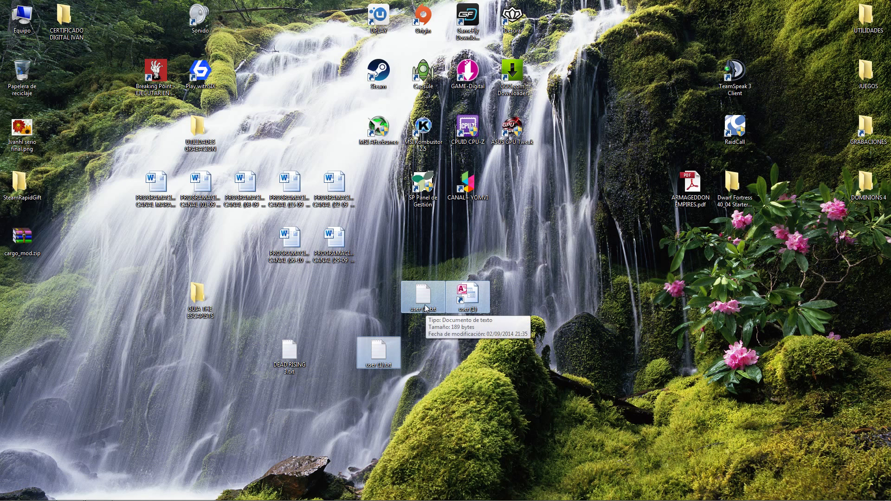
double_click(426, 303)
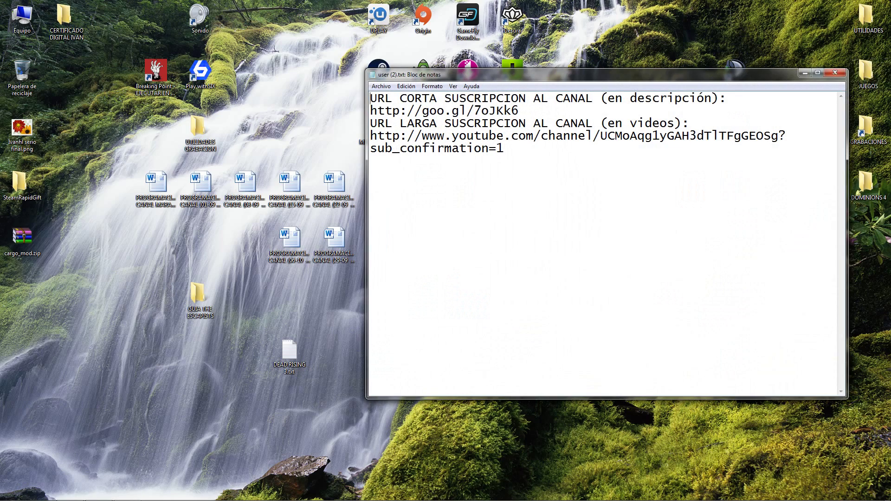
click(835, 73)
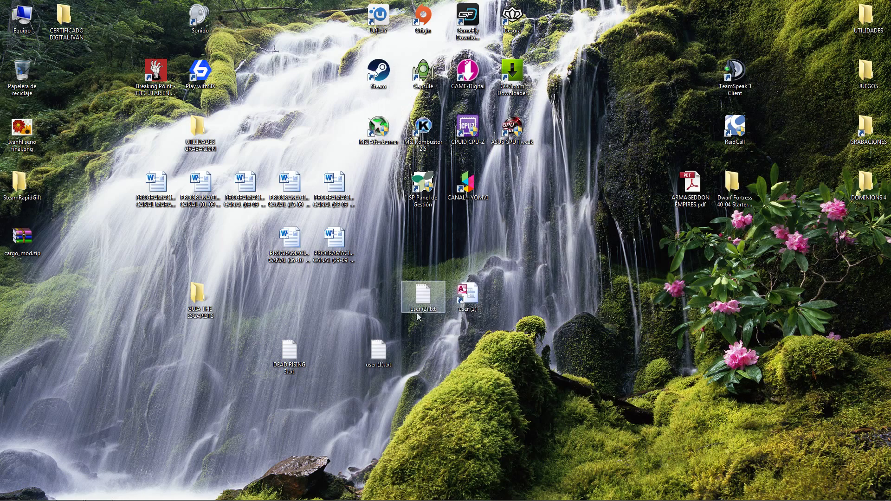
key(F2)
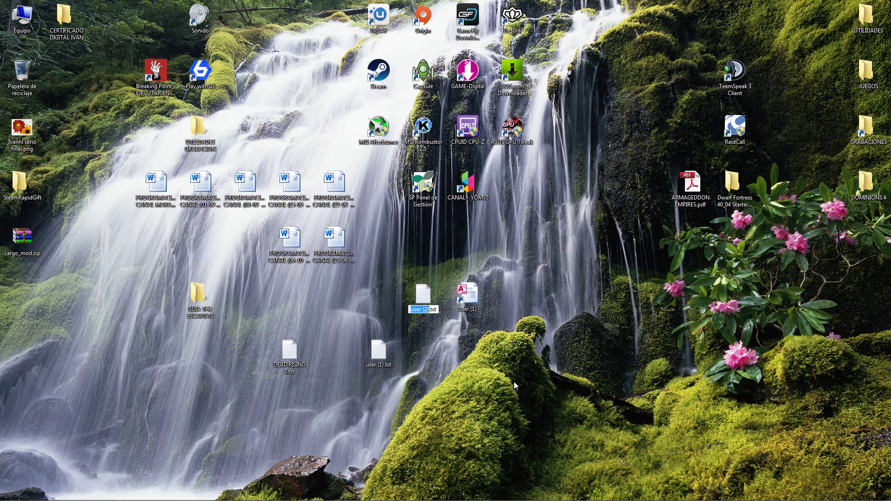
text(YOUTUBE)
key(Return)
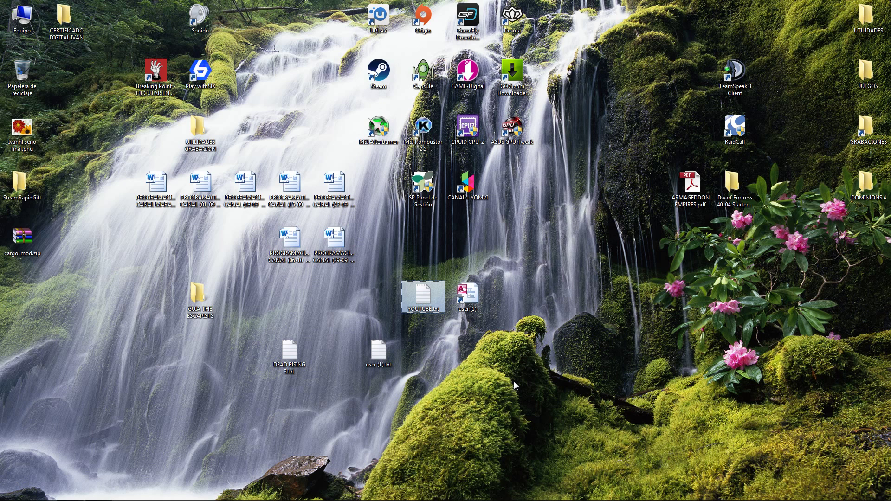
- Rename user (1).txt on the desktop as user.ini and accept the change of extension
click(513, 415)
click(378, 354)
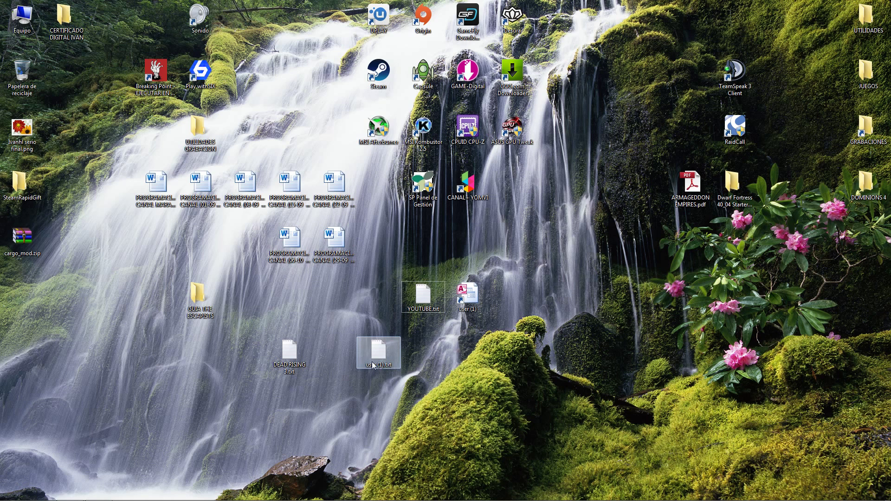
key(F2)
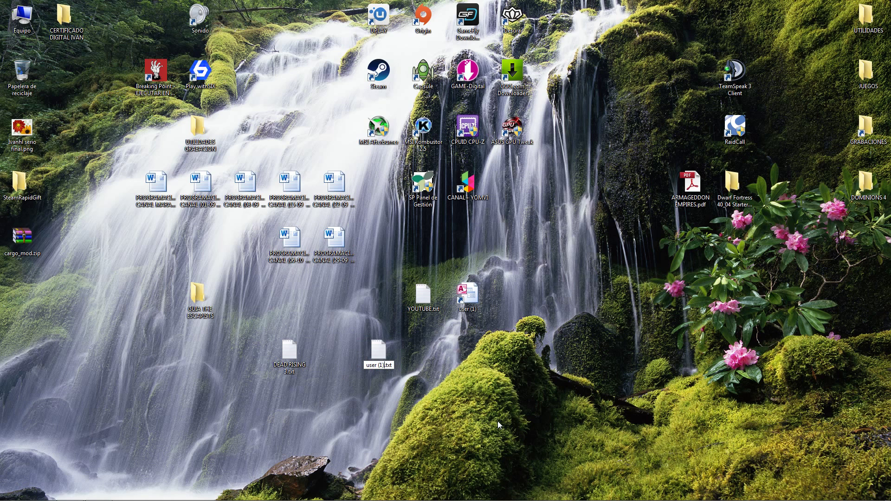
key(BackSpace)
key(BackSpace)
key(BackSpace)
key(BackSpace)
text(ini)
key(Delete)
key(Delete)
key(Delete)
key(Return)
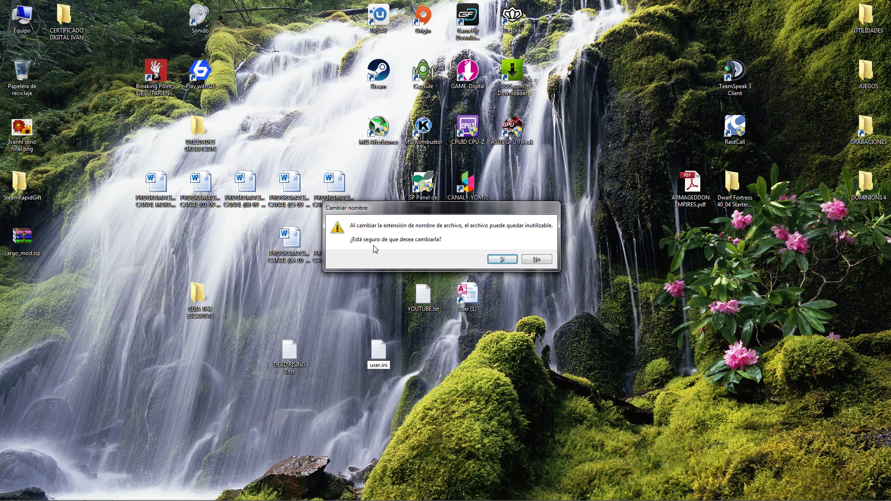
click(501, 260)
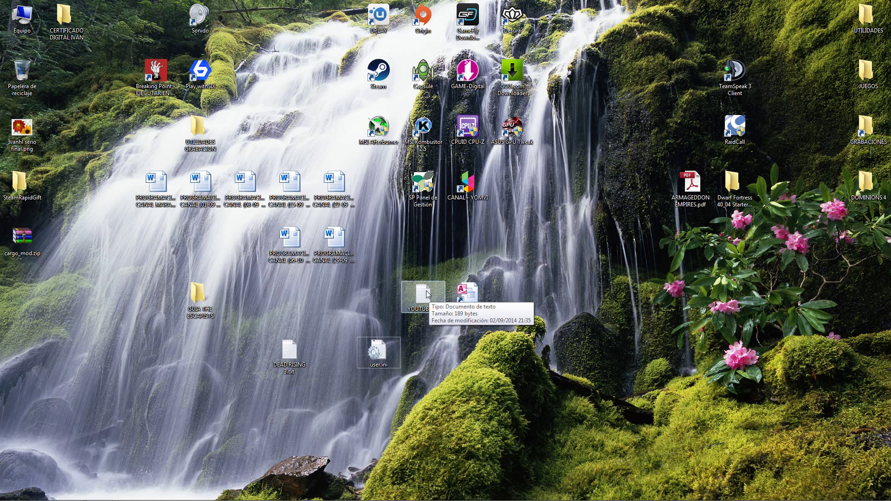
- Open user.ini and DEAD RISING 3.txt from the desktop and arrange their windows so both texts are visible
double_click(380, 353)
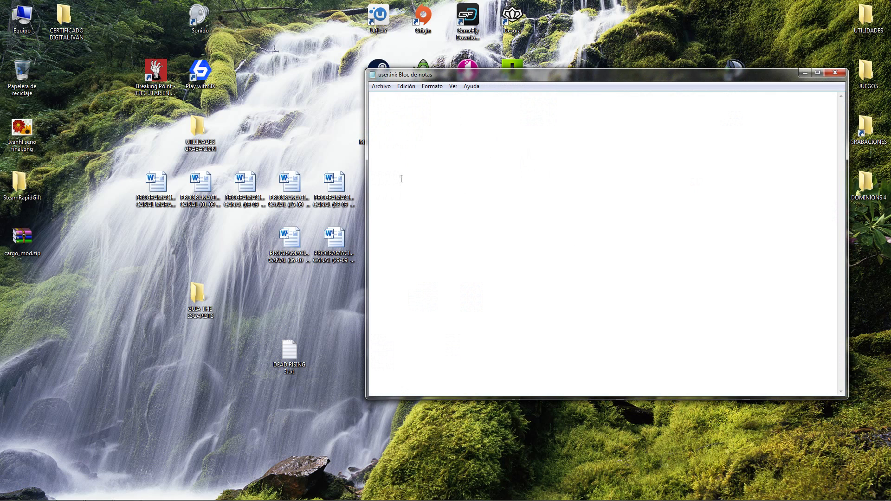
drag(586, 81, 633, 67)
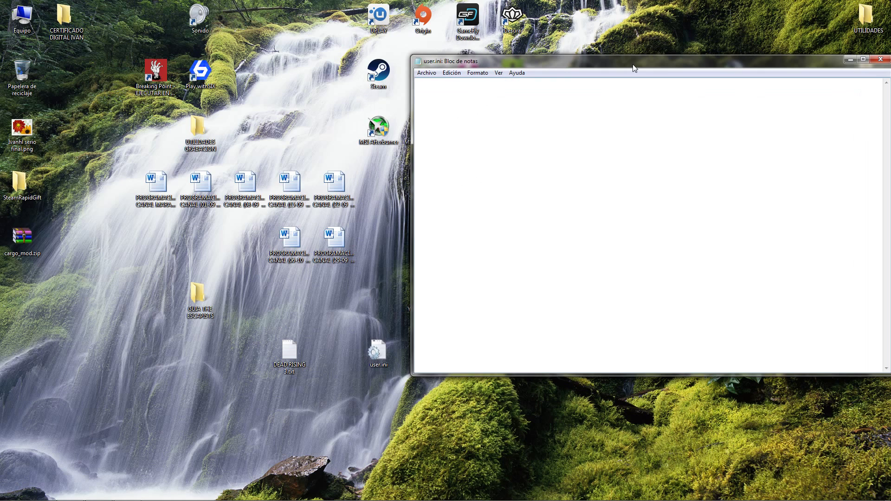
click(286, 356)
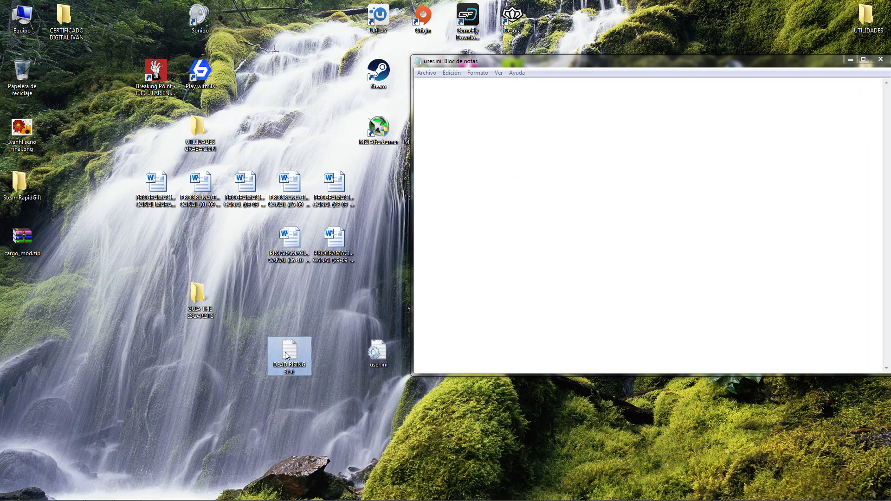
double_click(290, 354)
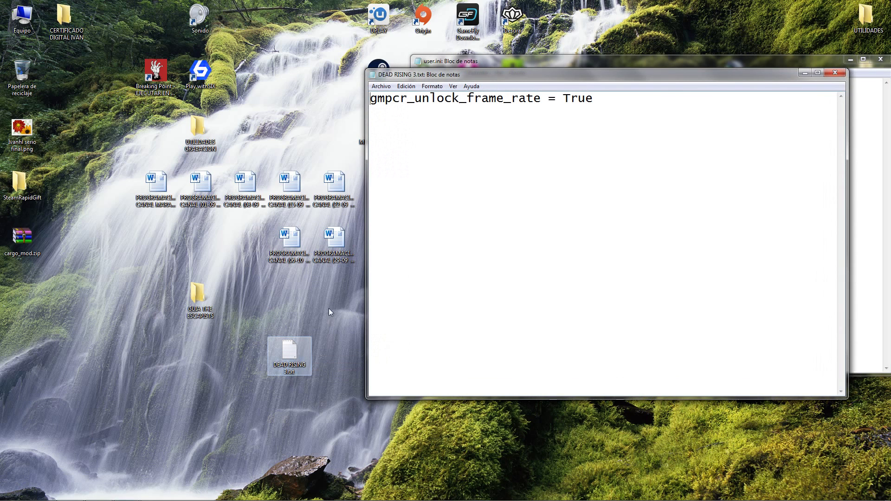
drag(553, 75, 235, 228)
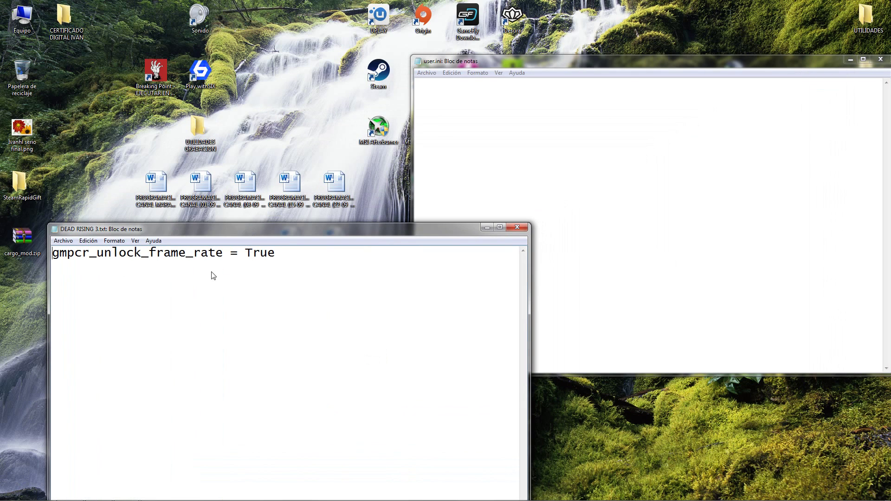
- Copy the line "gmpcr_unlock_frame_rate = True" from DEAD RISING 3.txt into the empty user.ini
drag(277, 254, 50, 254)
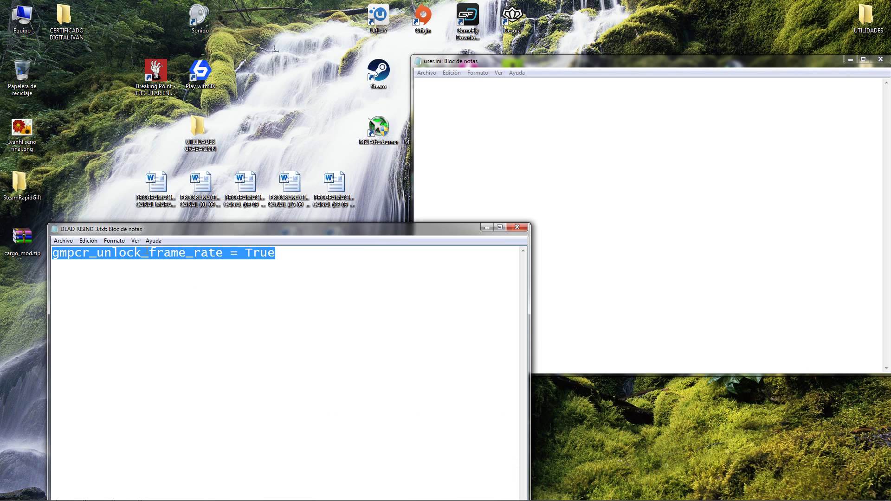
right_click(154, 261)
click(193, 291)
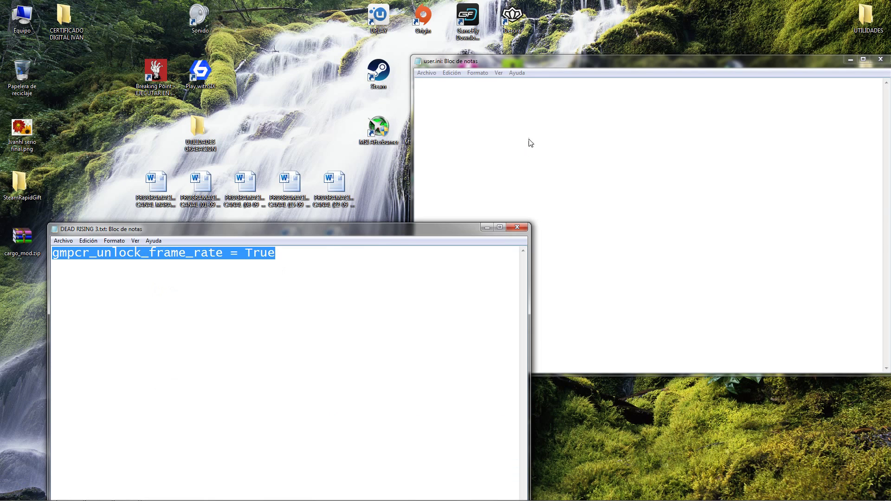
click(516, 109)
right_click(515, 109)
click(542, 147)
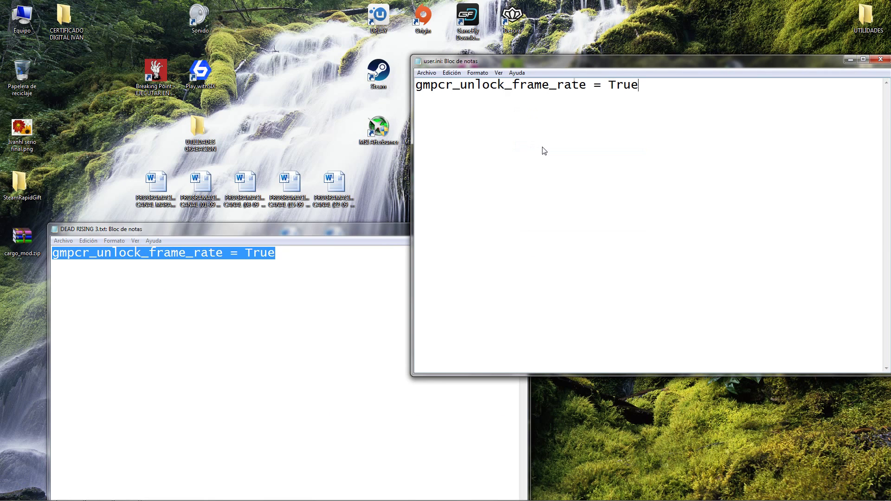
- Close DEAD RISING 3.txt, then close user.ini and save its changes
click(273, 235)
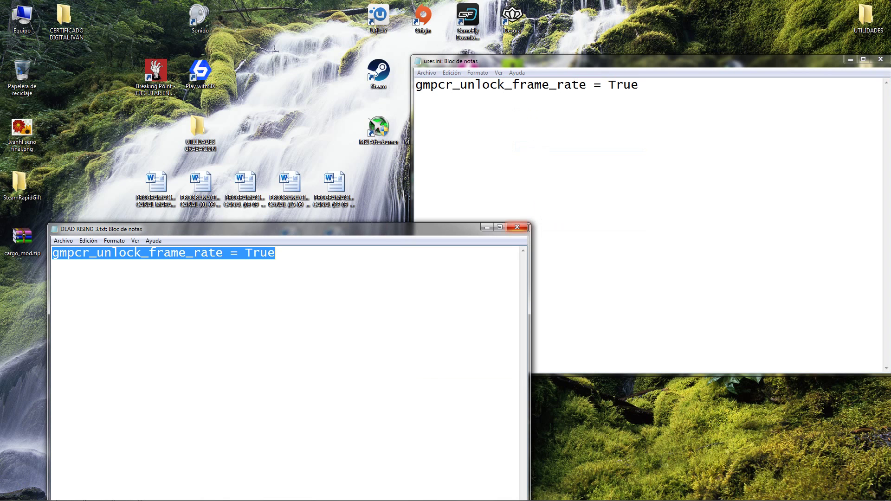
click(515, 229)
drag(668, 63, 446, 128)
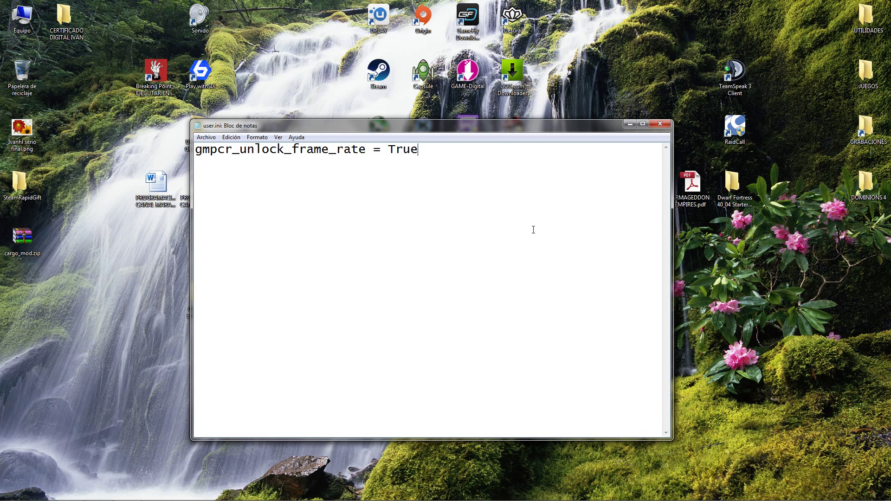
click(660, 124)
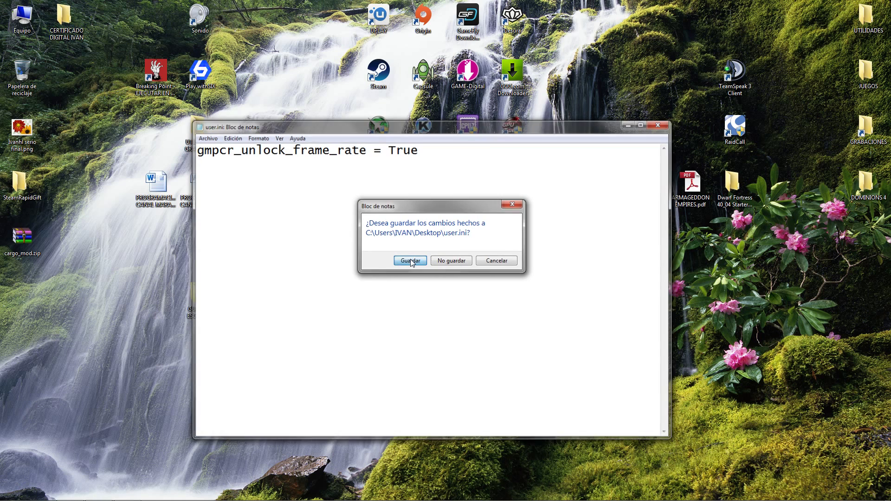
click(411, 259)
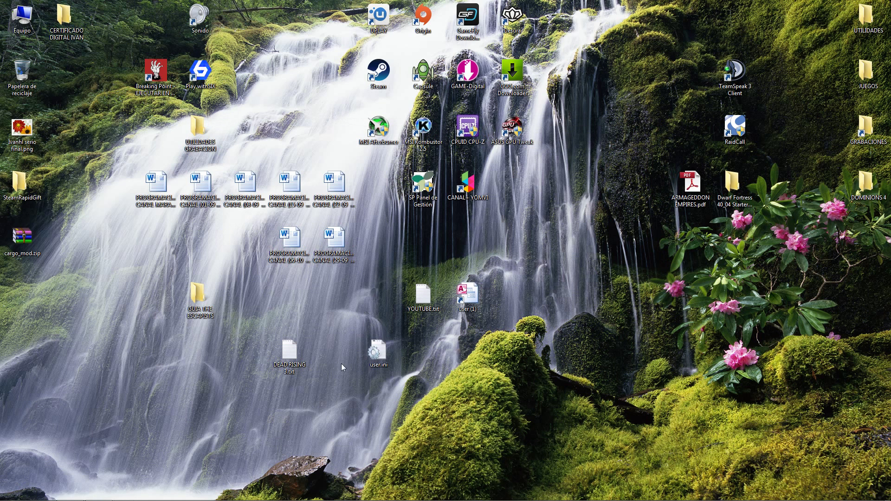
- Cut user.ini from the desktop and open the folder D:\STEAM\SteamApps\common\deadrising3
right_click(377, 352)
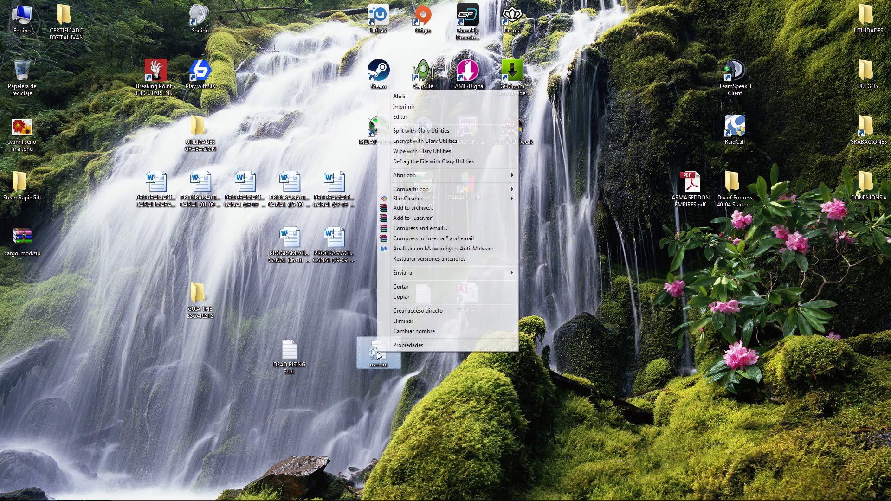
click(427, 286)
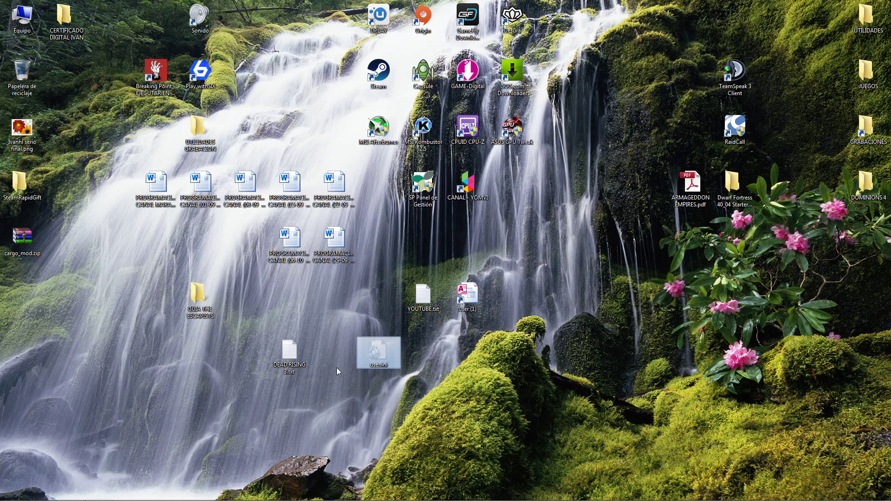
double_click(22, 17)
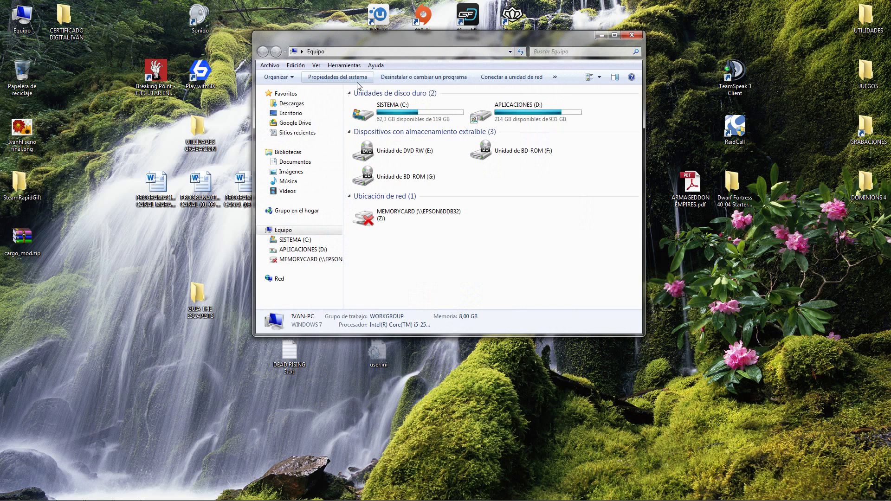
double_click(531, 118)
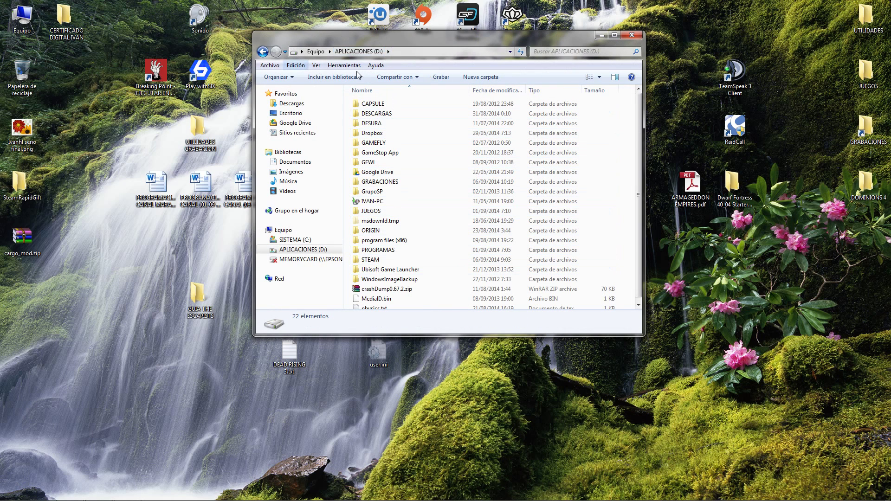
click(371, 262)
double_click(371, 262)
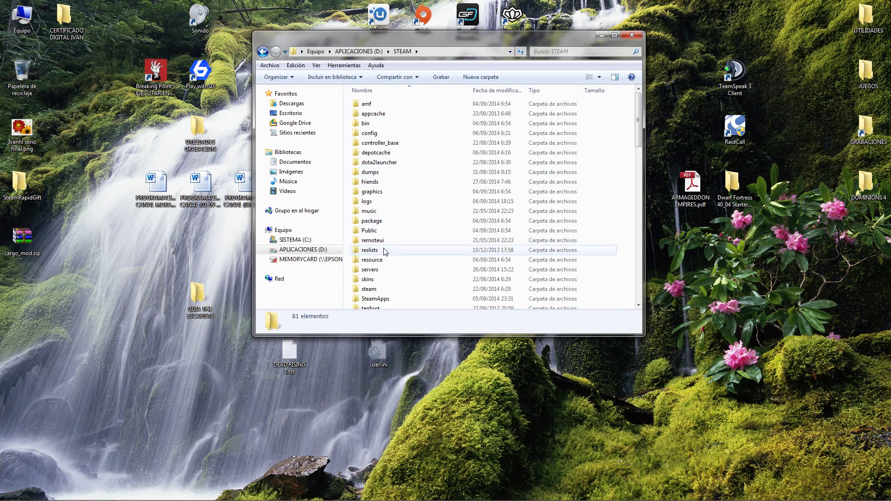
double_click(386, 299)
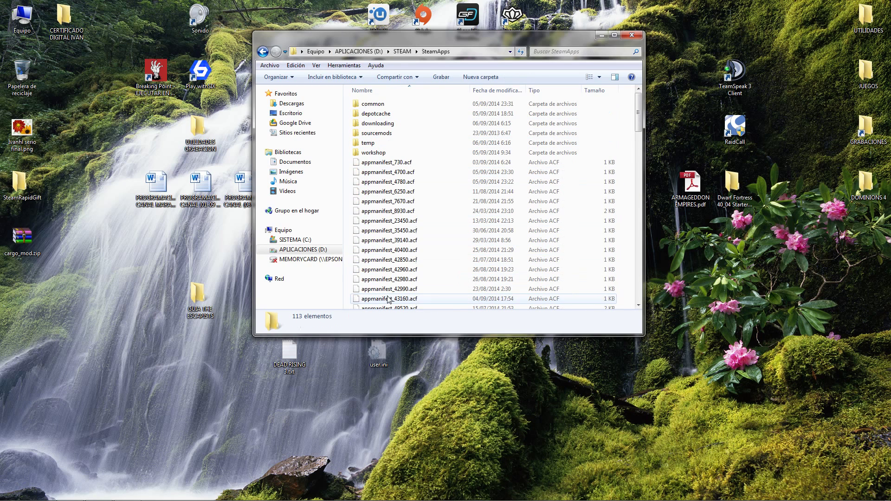
double_click(374, 104)
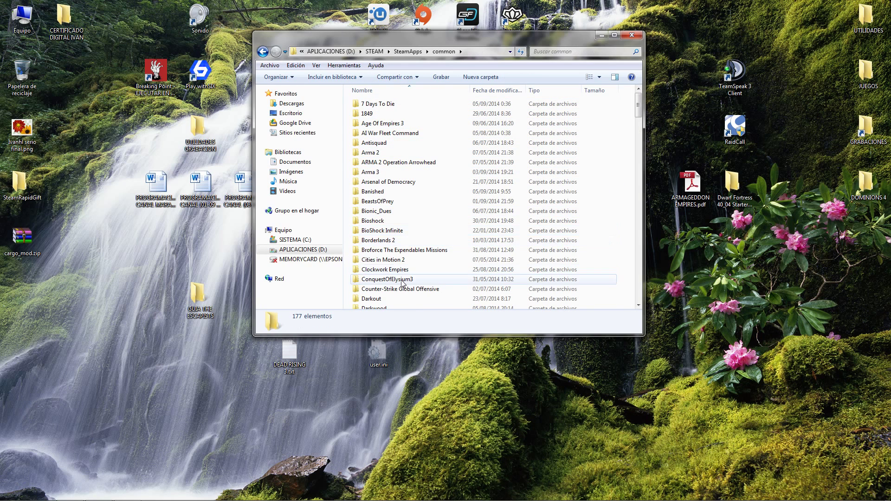
scroll(399, 281, down, 3)
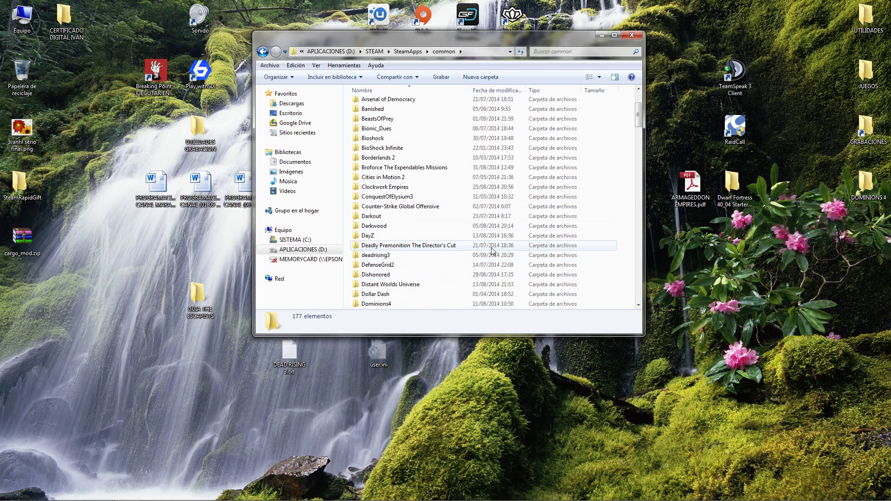
double_click(405, 256)
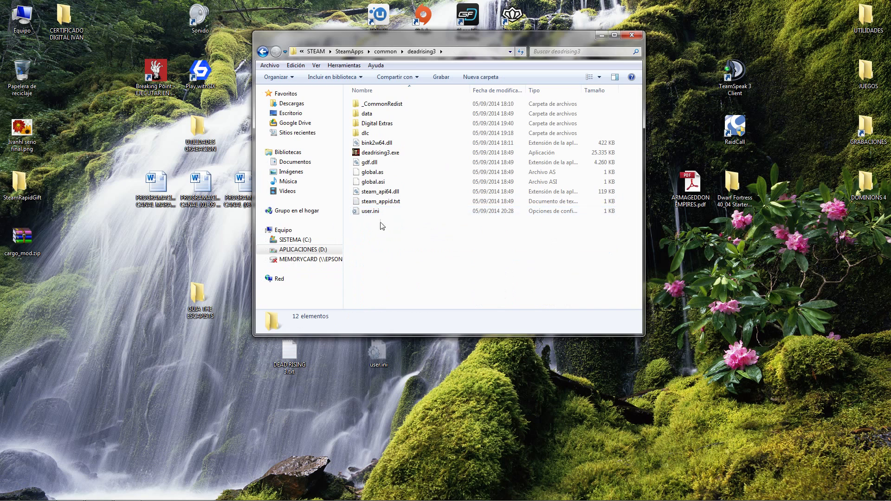
- Paste user.ini into the deadrising3 folder, replacing the existing file, and close the folder window
right_click(388, 239)
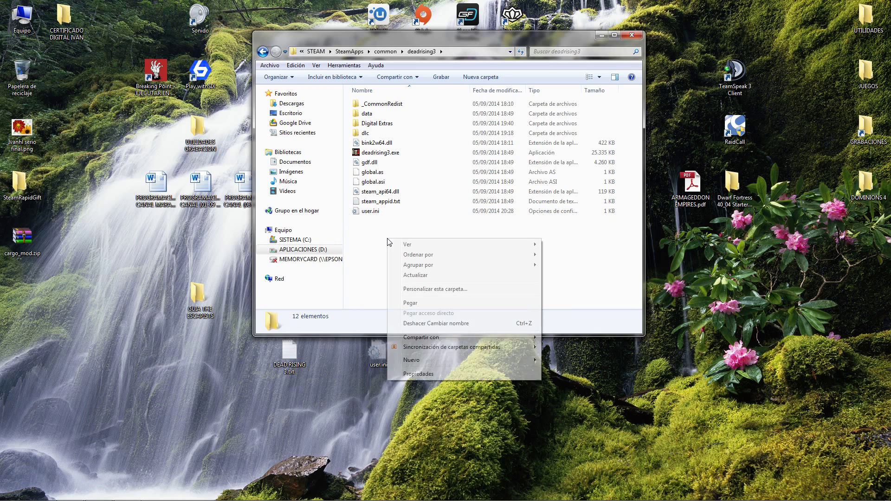
click(419, 303)
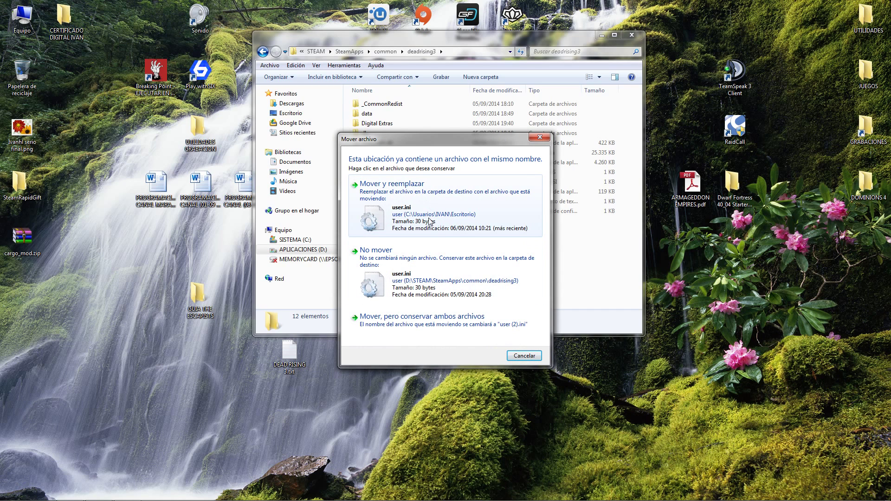
click(420, 208)
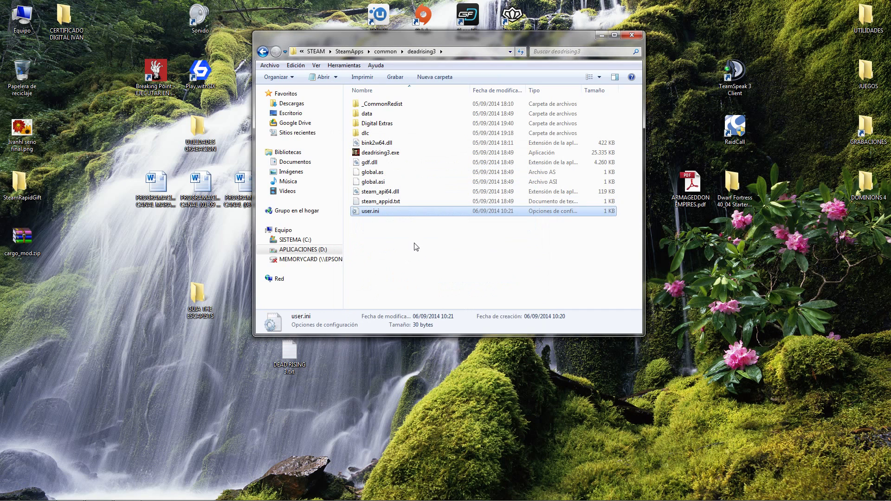
click(632, 36)
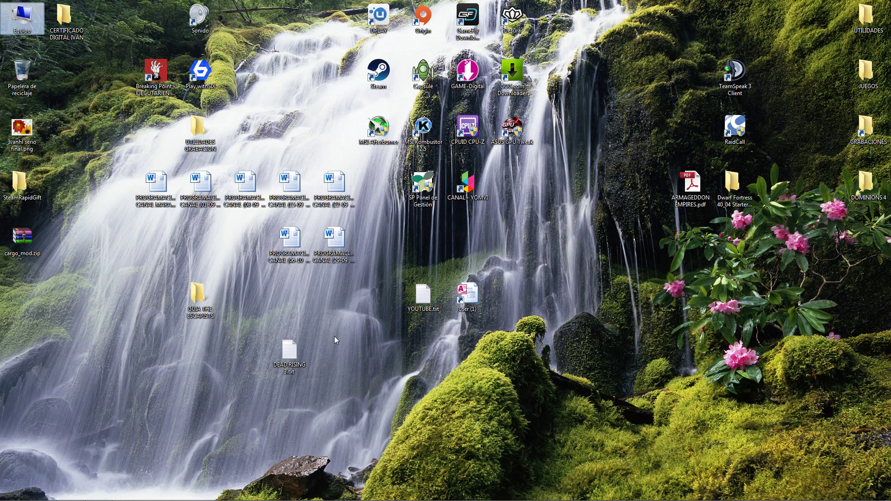